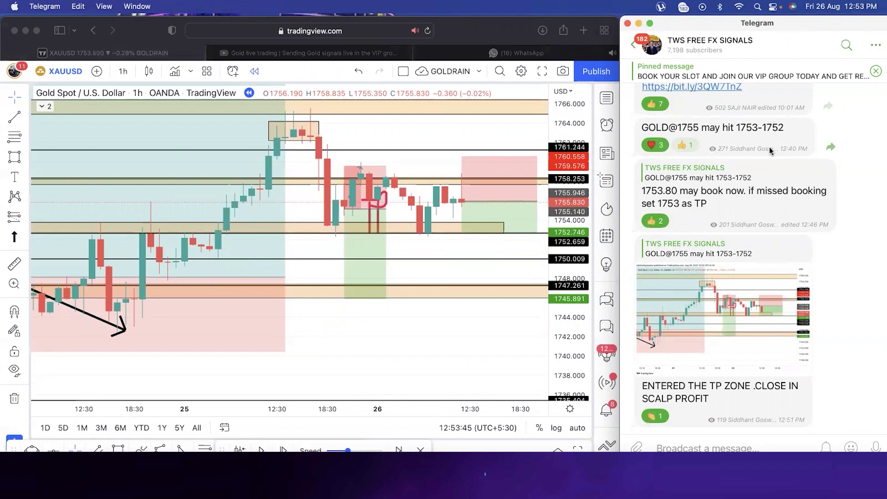
Drop the short position's stop loss to 1759.576, then pan back to the latest candles.
click(446, 324)
mouse_move(498, 182)
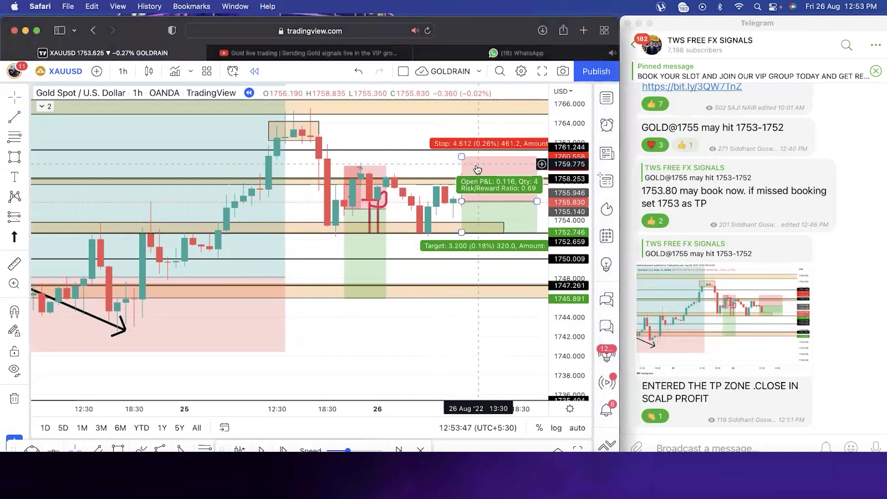
drag(462, 158, 462, 169)
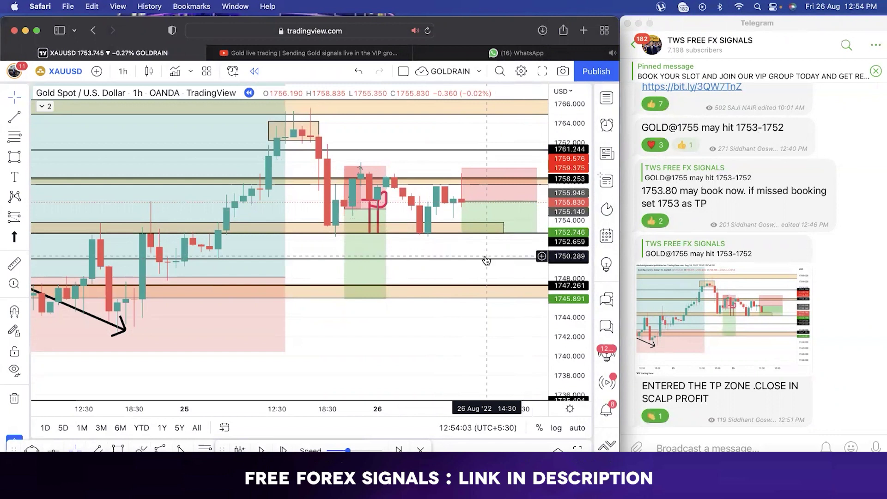
scroll(367, 334, left, 3)
scroll(385, 335, left, 3)
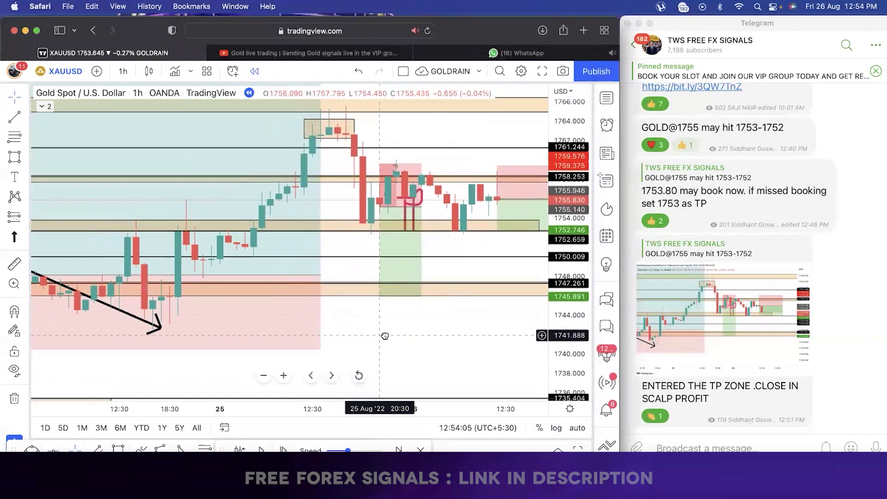
scroll(385, 335, left, 3)
scroll(439, 337, left, 3)
scroll(491, 337, left, 3)
scroll(491, 337, left, 3)
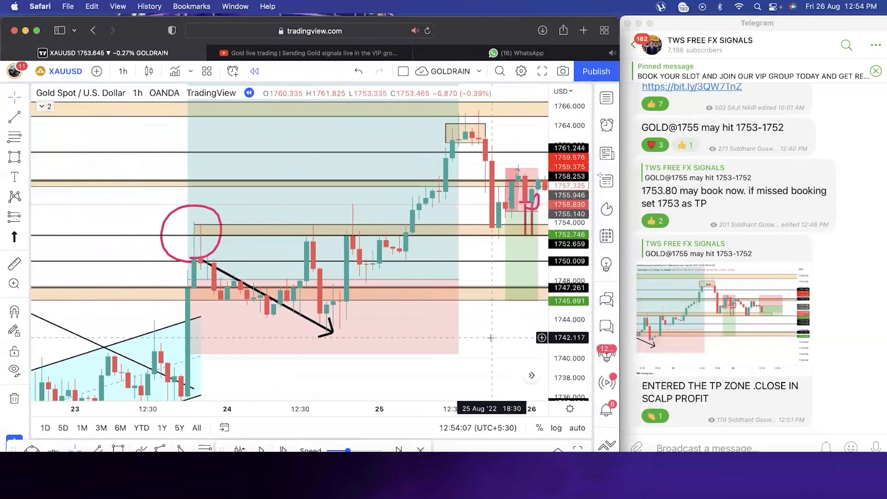
scroll(491, 337, left, 3)
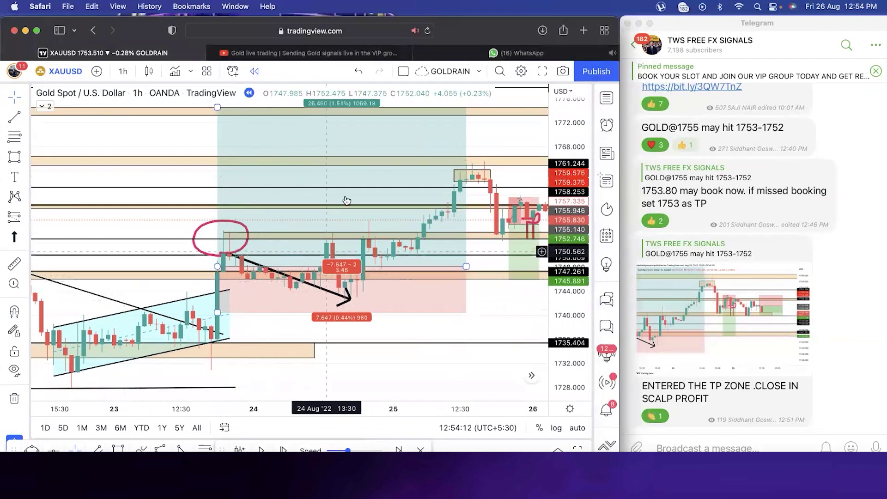
scroll(458, 316, right, 1)
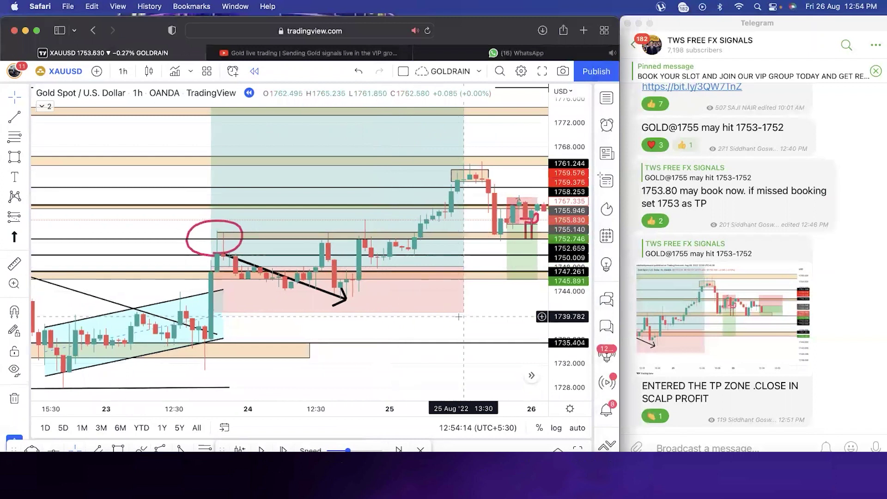
mouse_move(479, 297)
mouse_down()
mouse_move(318, 300)
mouse_move(406, 313)
mouse_up()
scroll(319, 299, right, 5)
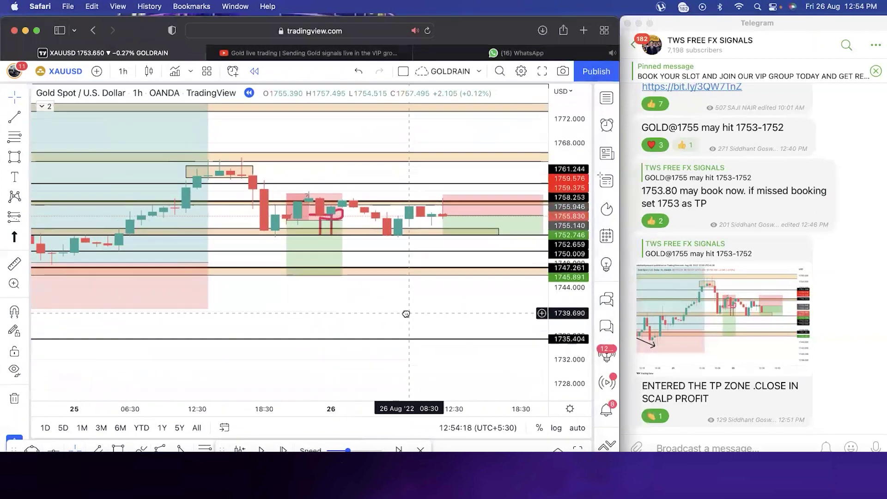
drag(339, 313, 339, 273)
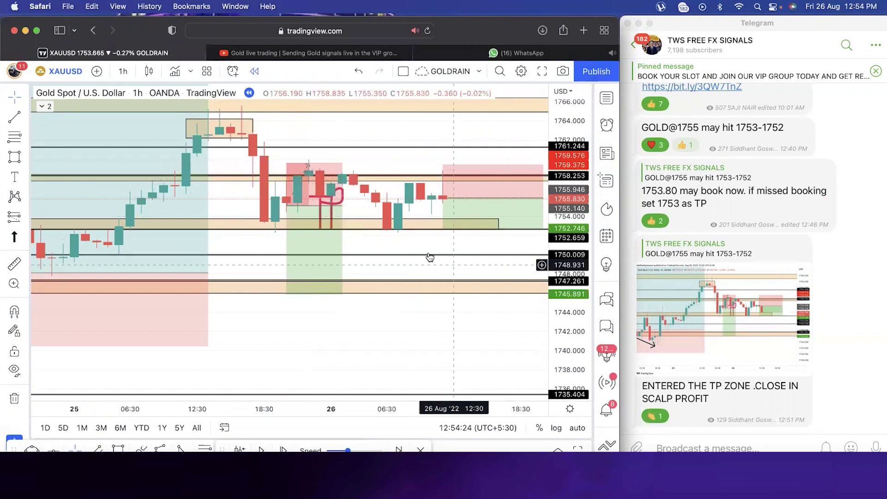
scroll(397, 257, up, 1)
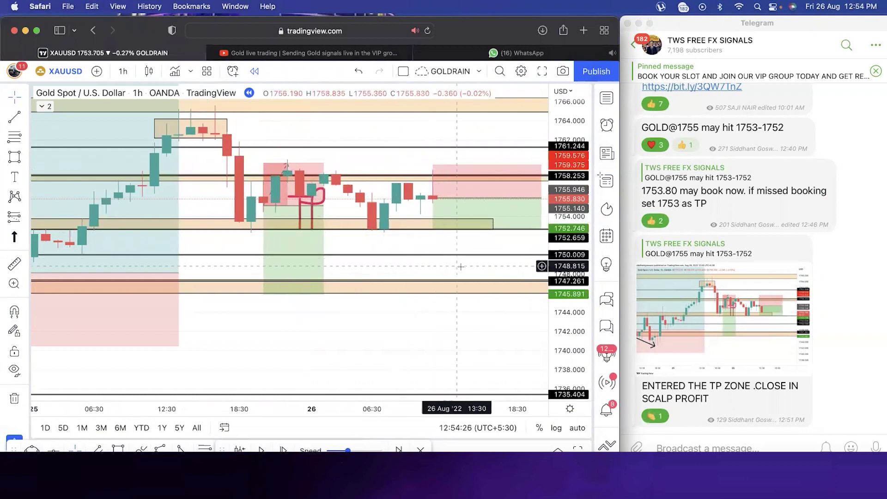
drag(456, 264, 353, 264)
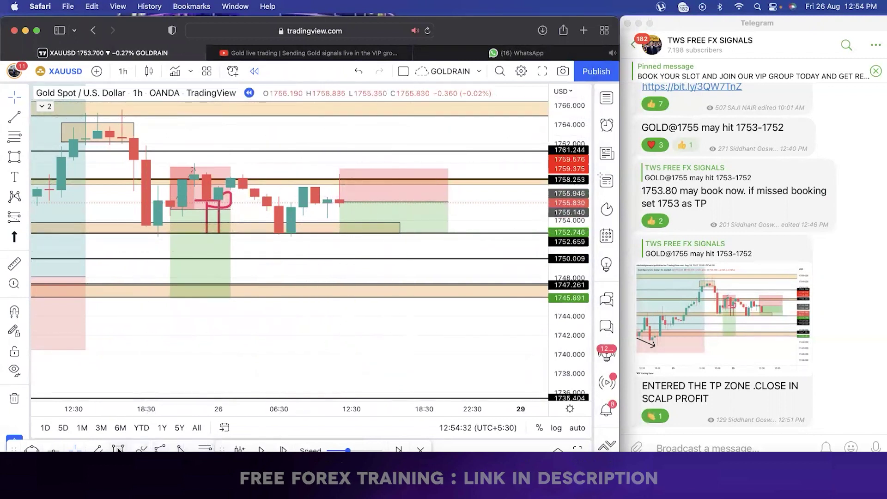
Move the drawing toolbar off the bottom edge and start the replay playing forward.
click(361, 231)
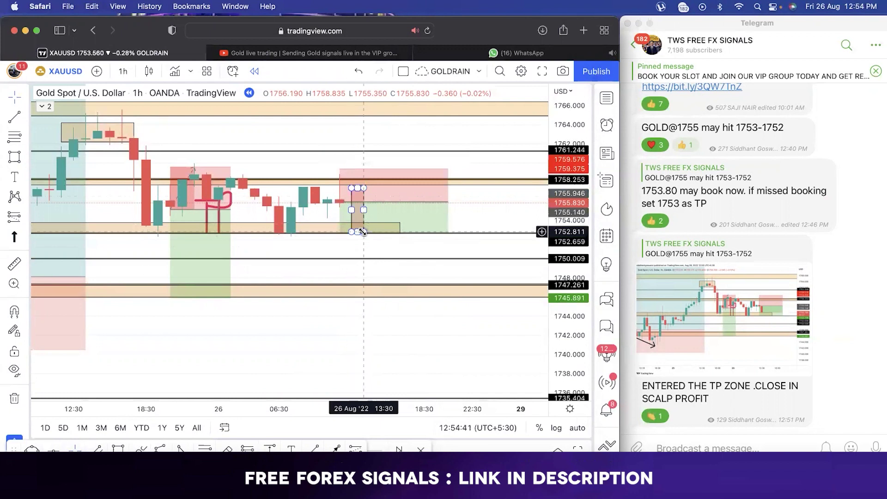
click(427, 287)
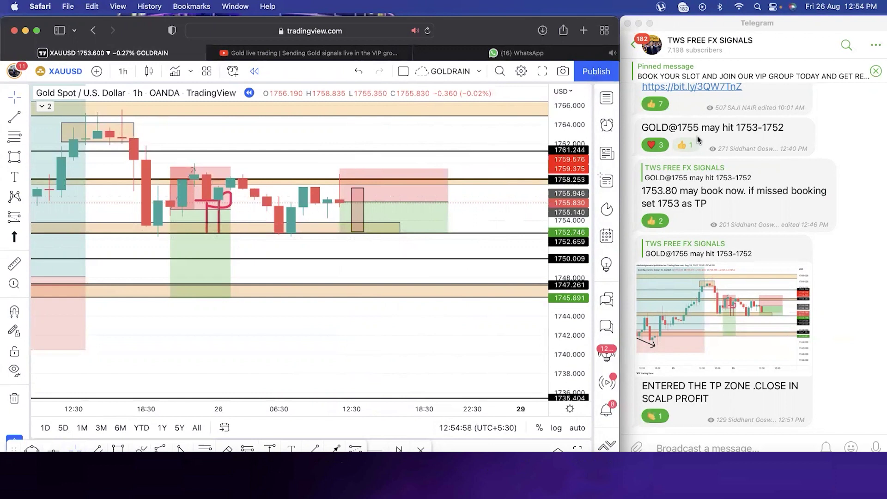
mouse_move(727, 136)
drag(11, 449, 107, 389)
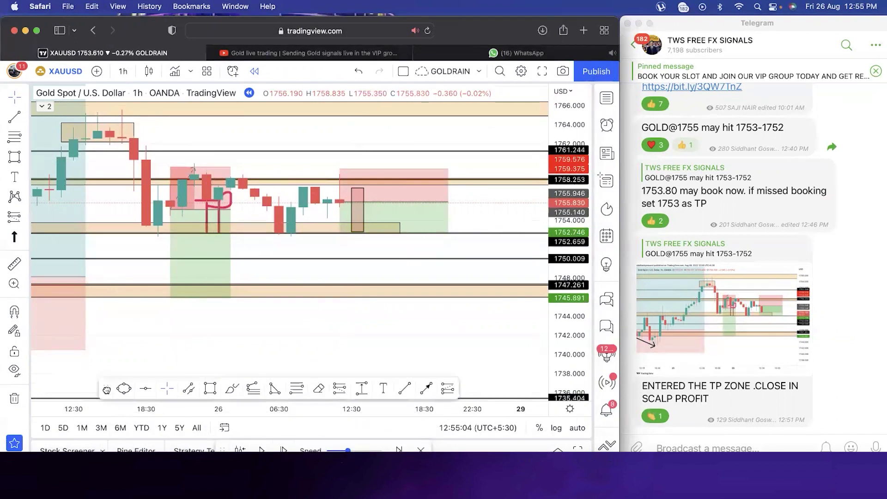
click(262, 450)
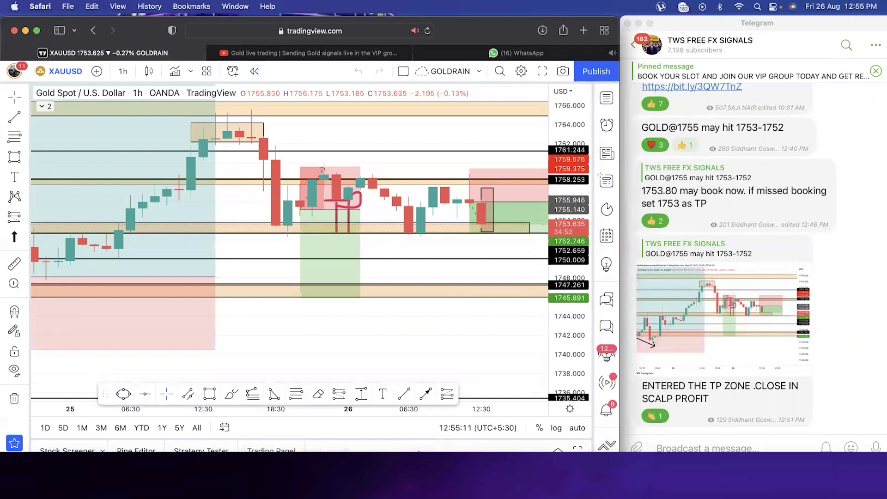
scroll(409, 253, up, 5)
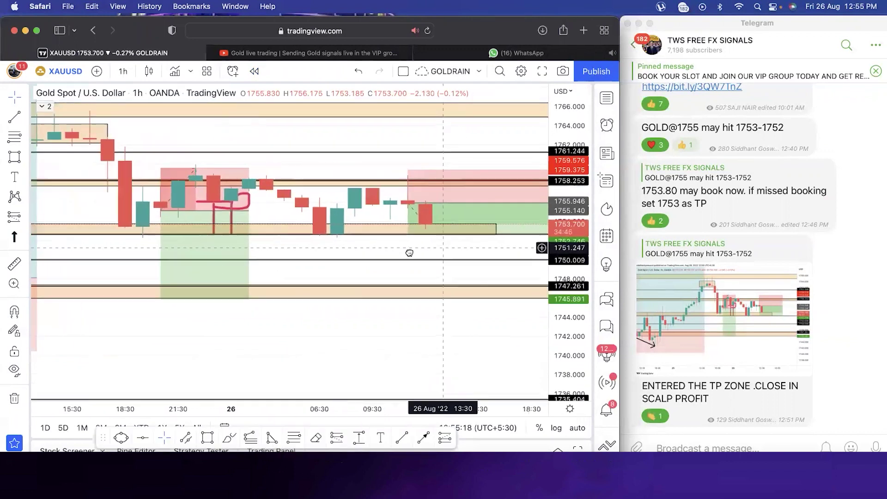
Extend the short position's target zone lower, to about 1752.7.
drag(409, 253, 352, 239)
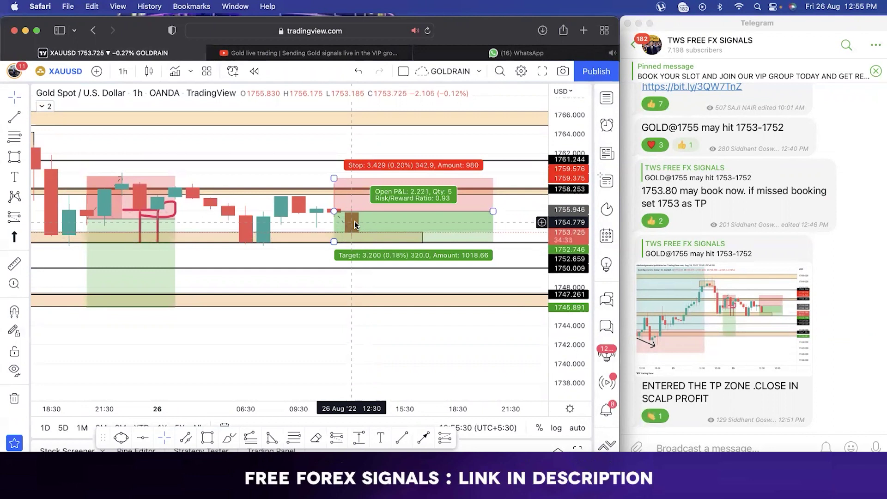
scroll(312, 253, left, 3)
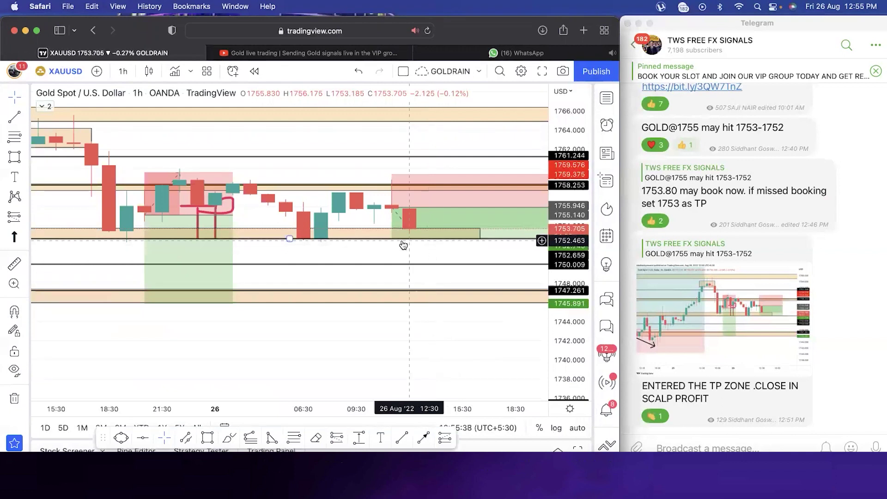
mouse_move(392, 238)
mouse_down()
mouse_move(372, 394)
mouse_move(390, 239)
mouse_up()
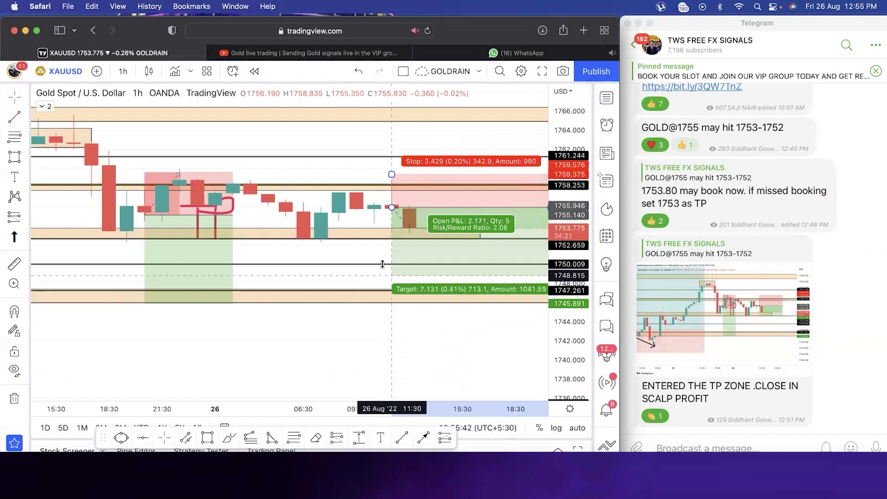
click(454, 344)
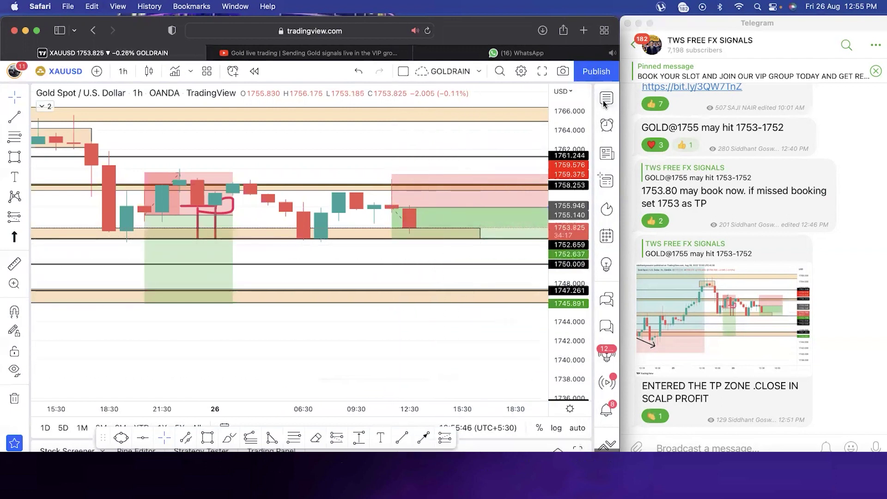
scroll(485, 268, down, 1)
scroll(485, 268, down, 1)
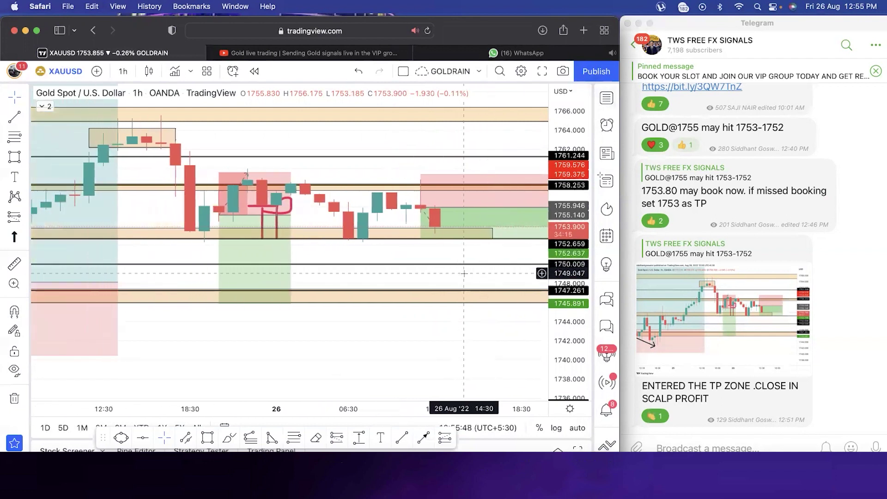
scroll(485, 268, down, 1)
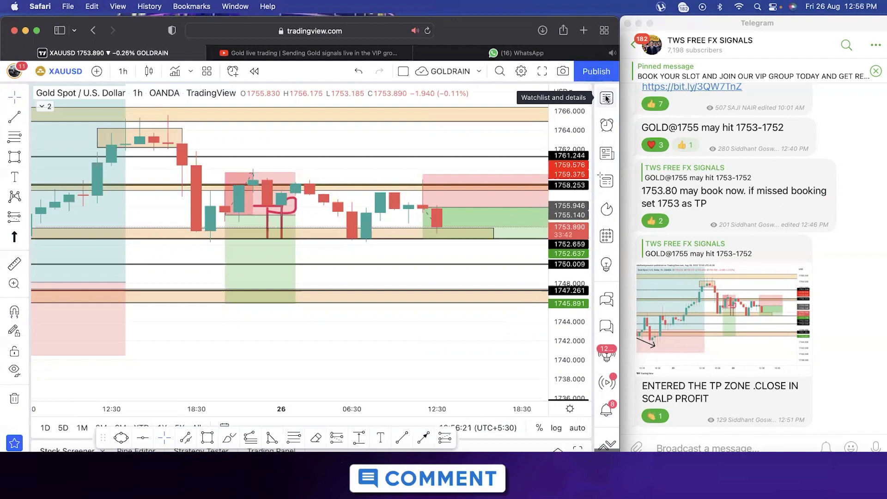
key(ctrl+Tab)
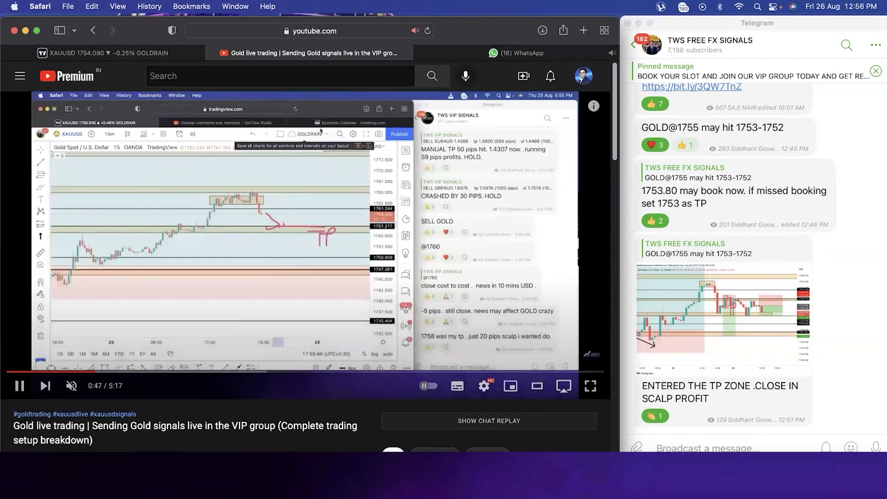
scroll(393, 325, down, 2)
scroll(393, 325, down, 3)
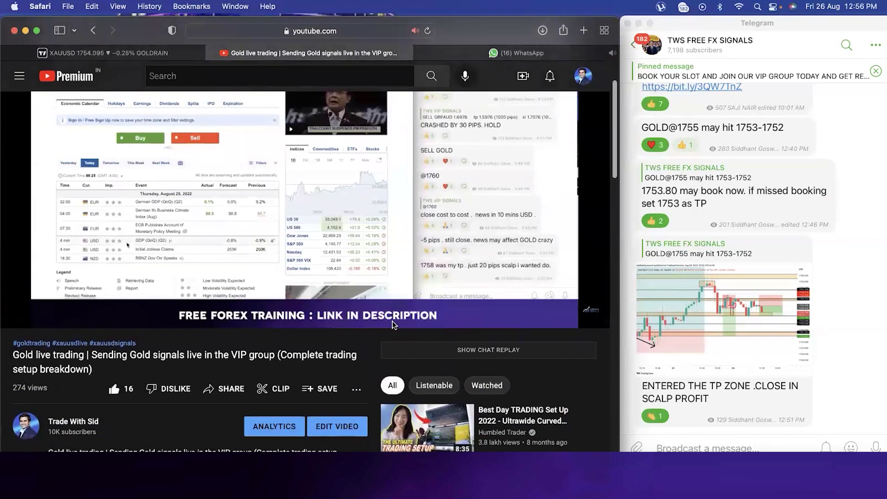
scroll(392, 321, up, 3)
scroll(393, 324, down, 1)
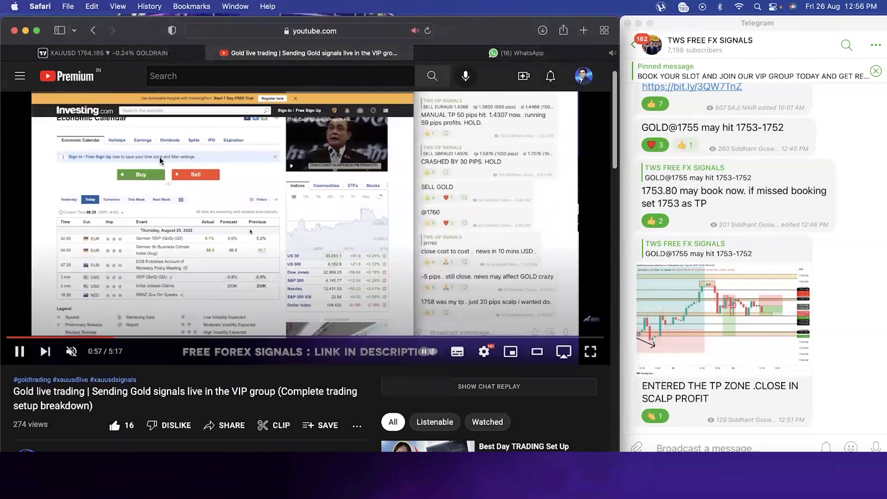
click(149, 54)
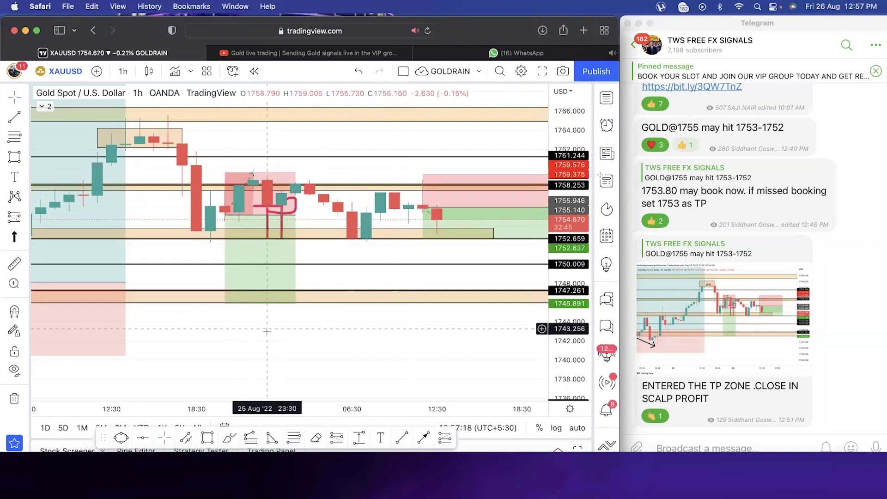
scroll(368, 298, left, 10)
scroll(329, 358, left, 5)
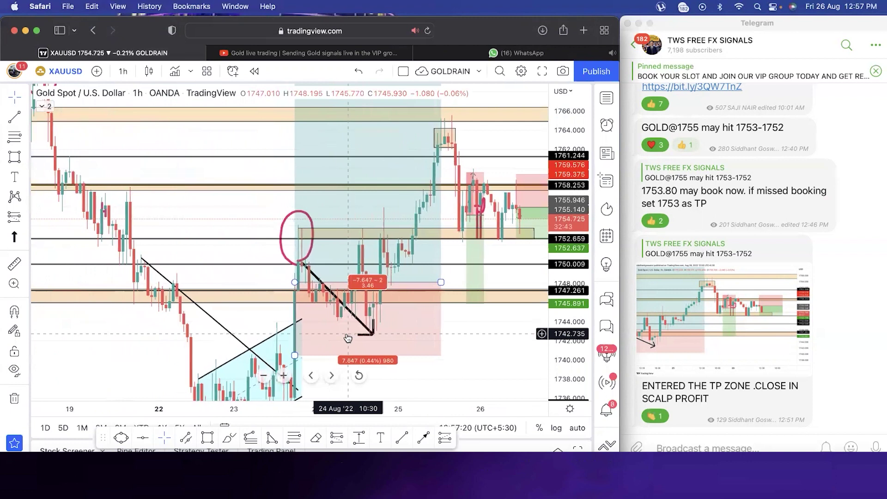
scroll(346, 335, right, 10)
scroll(347, 334, right, 3)
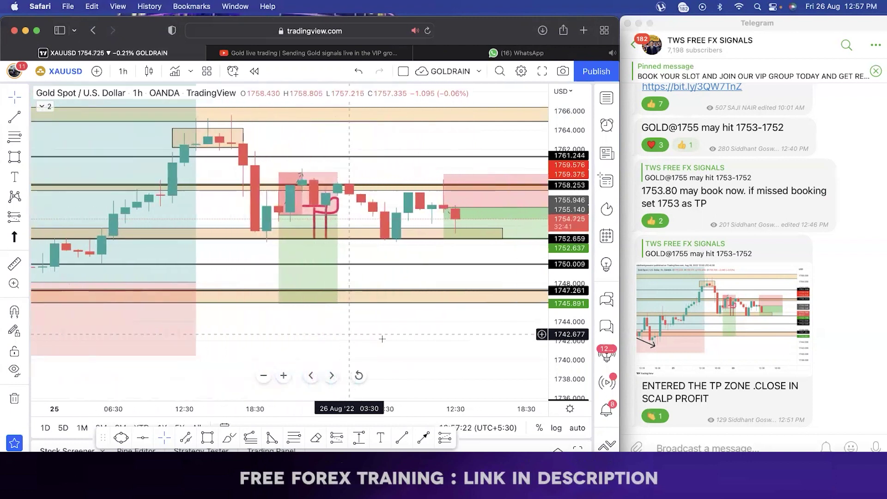
scroll(375, 337, right, 3)
scroll(388, 339, right, 3)
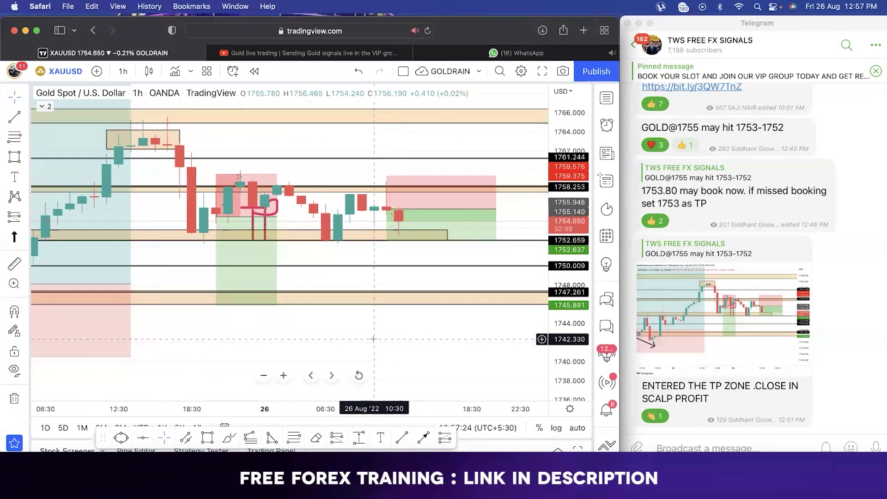